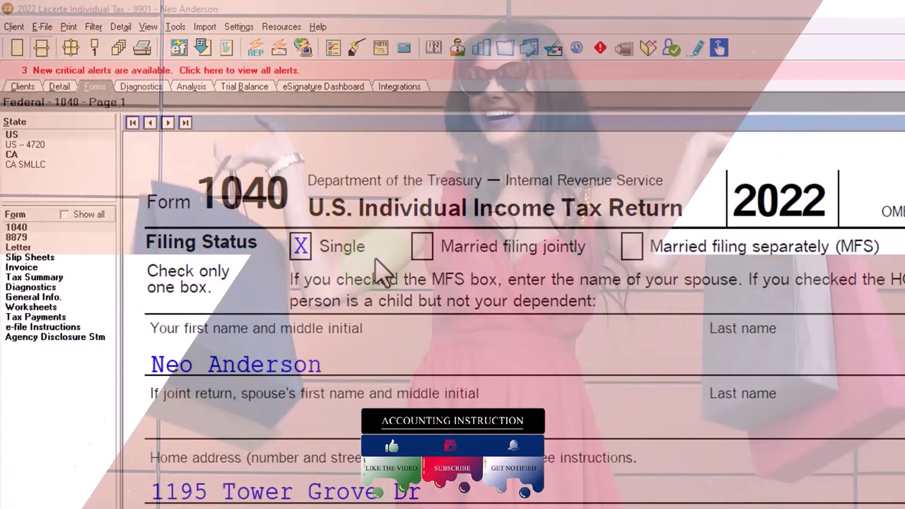
Scroll Form 1040 page 1 down to the income lines, showing taxable income 87,050 on line 15
scroll(431, 375, down, 10)
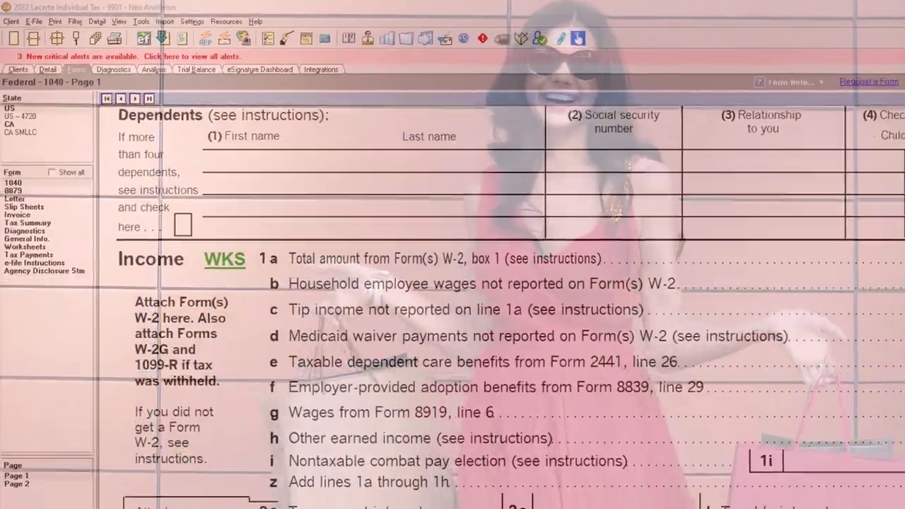
scroll(453, 283, down, 3)
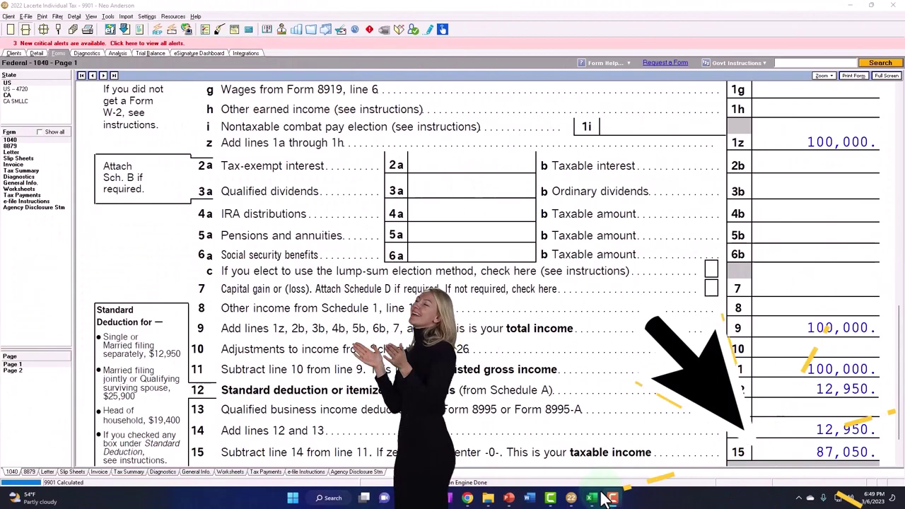
click(598, 498)
scroll(418, 292, up, 2)
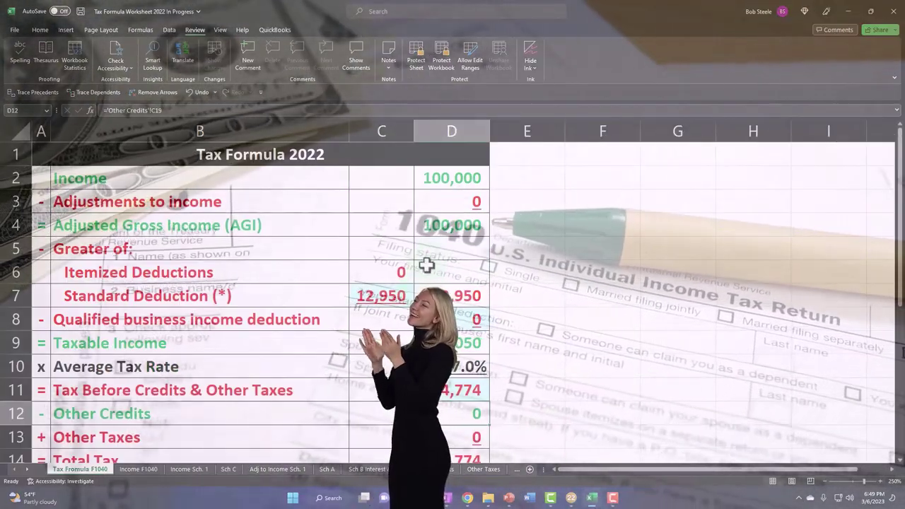
click(440, 183)
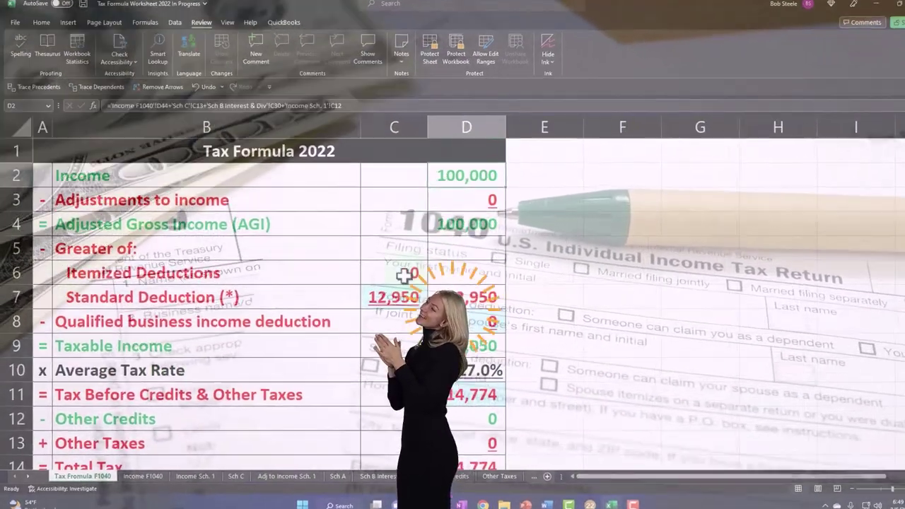
click(459, 349)
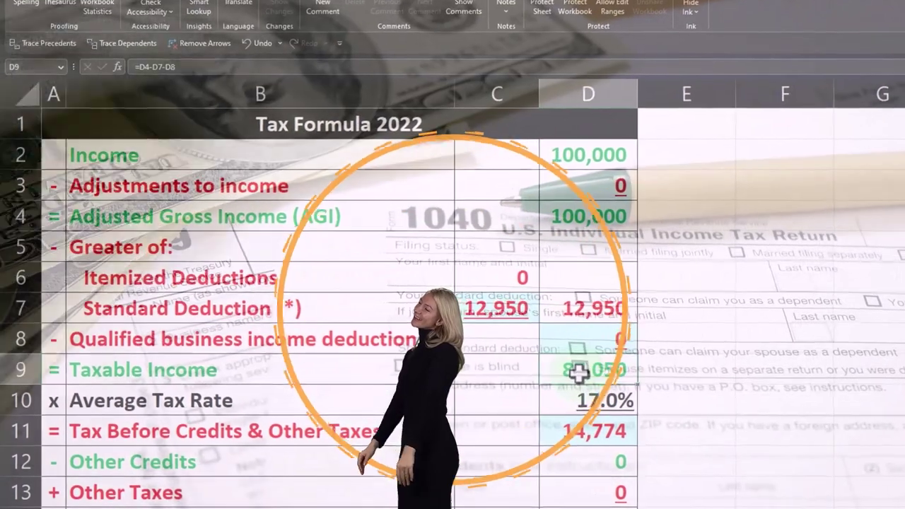
scroll(579, 373, down, 1)
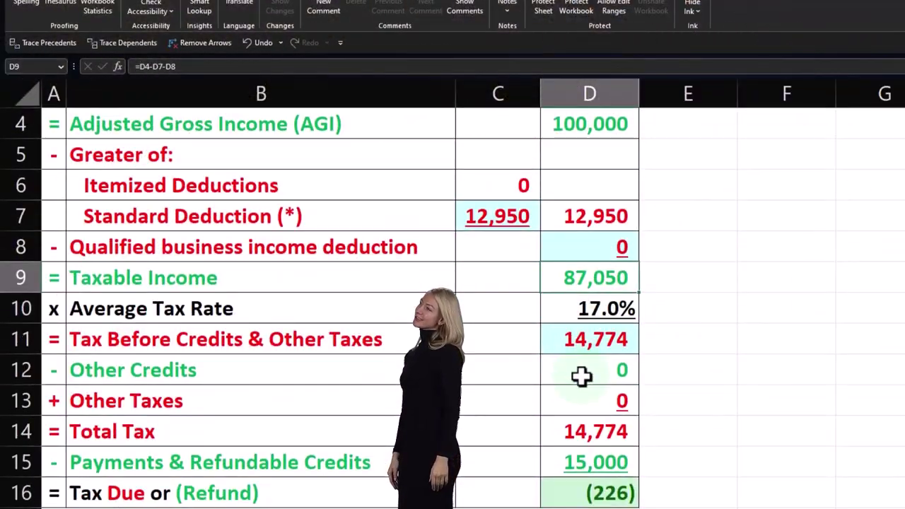
click(576, 339)
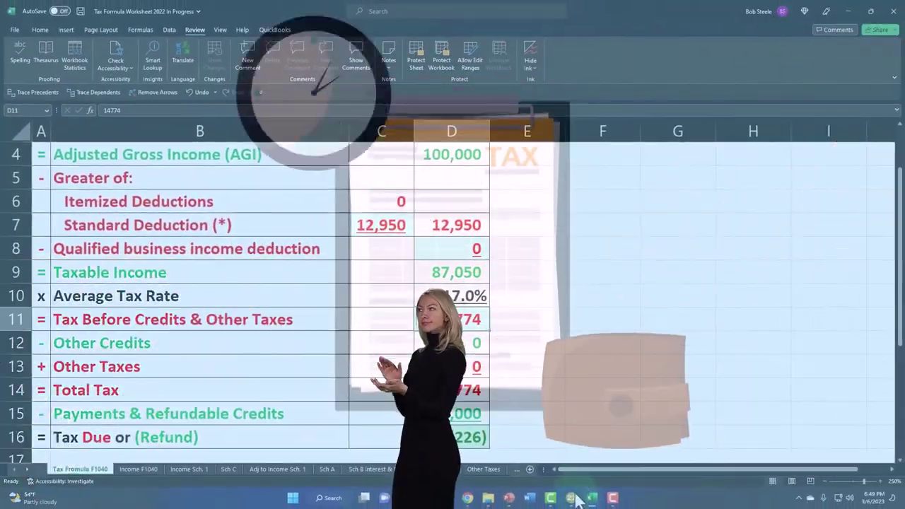
click(574, 497)
View Form 1040 page 2 payments (15,000, 226 overpayment) and compare them against the Excel worksheet
click(13, 371)
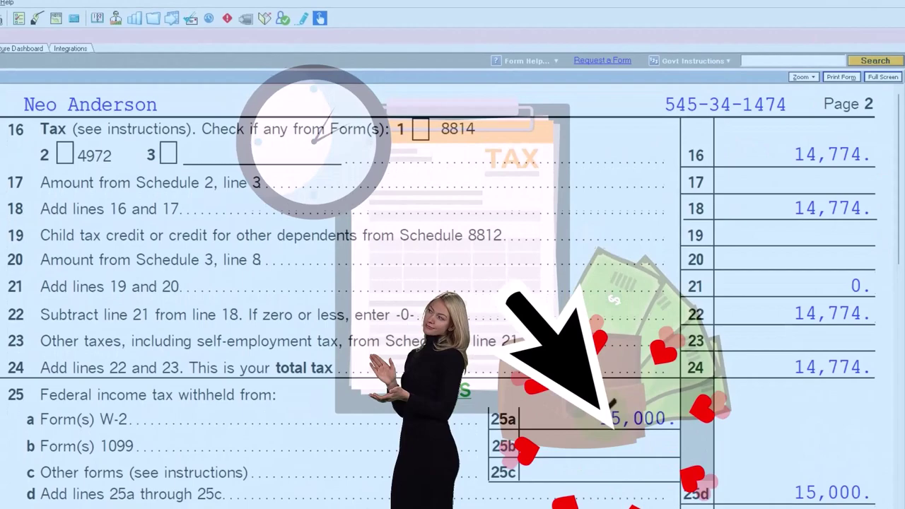
scroll(607, 443, down, 3)
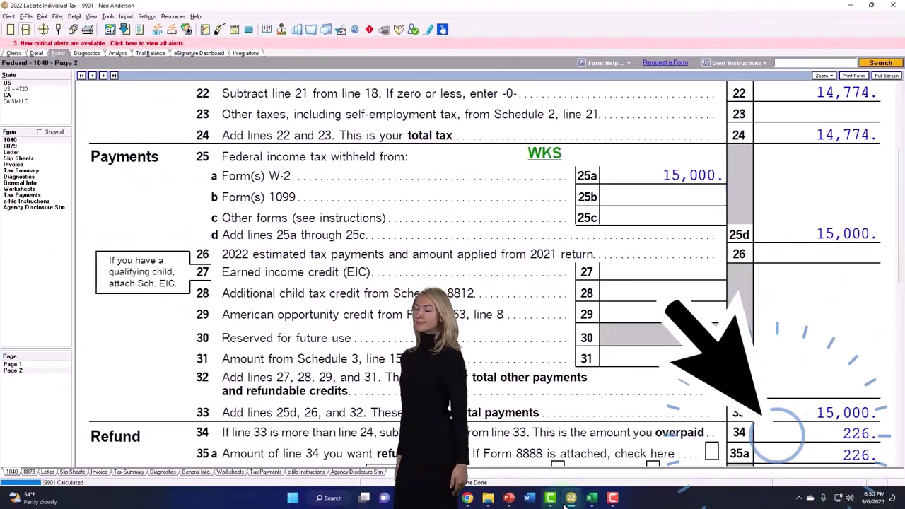
click(593, 499)
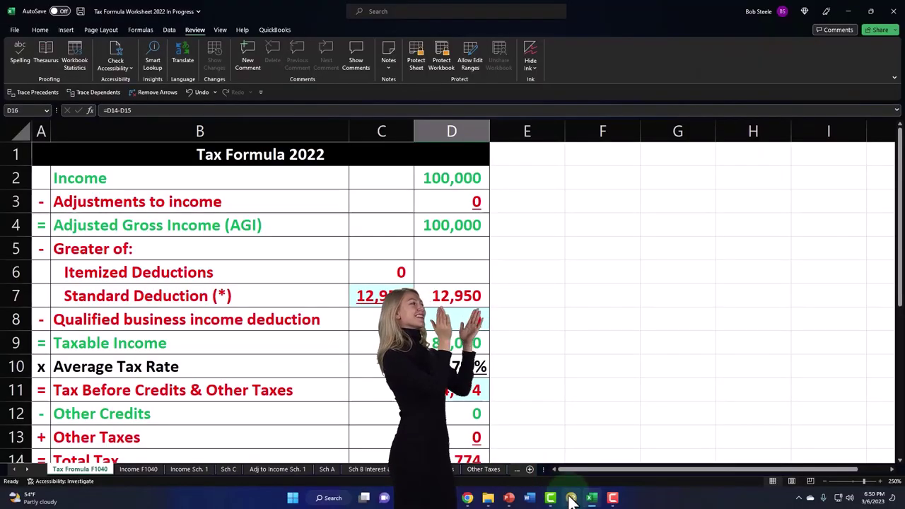
click(572, 499)
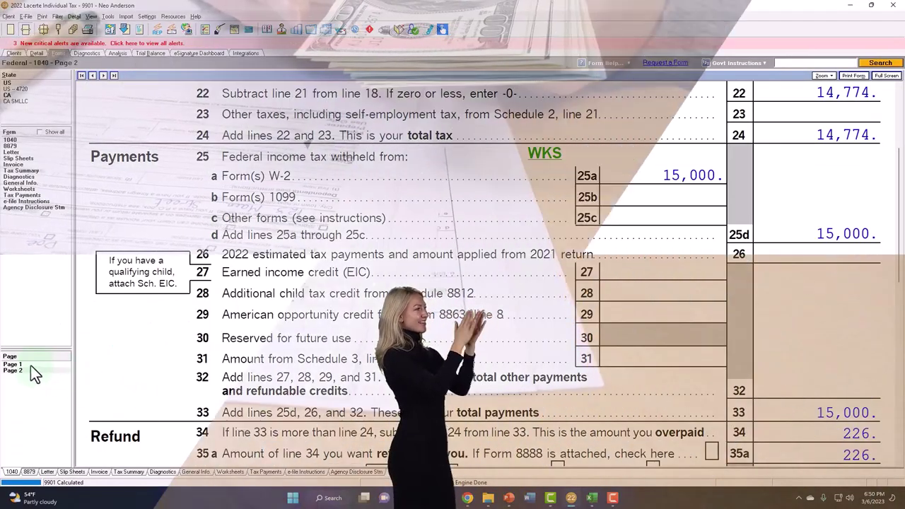
Return to Form 1040 page 1, review the income section, then scroll back to filing status Single
click(29, 365)
scroll(478, 276, down, 3)
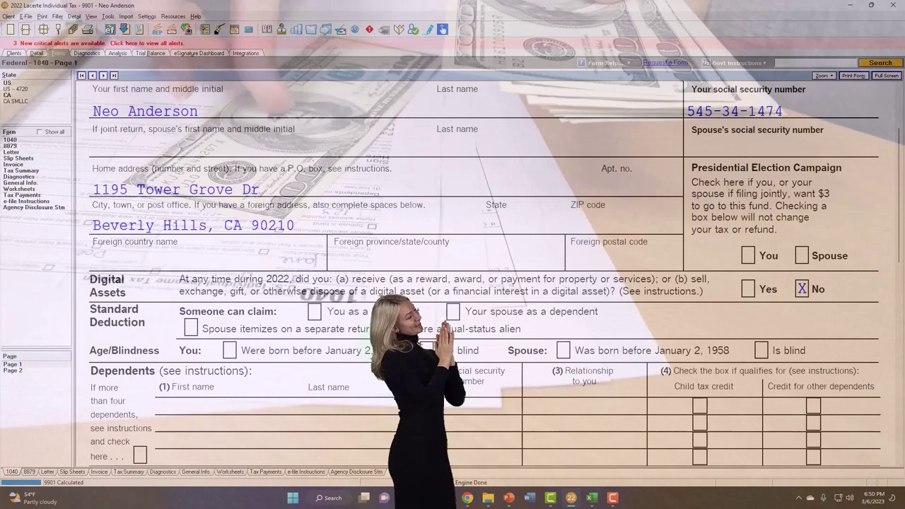
scroll(477, 276, down, 3)
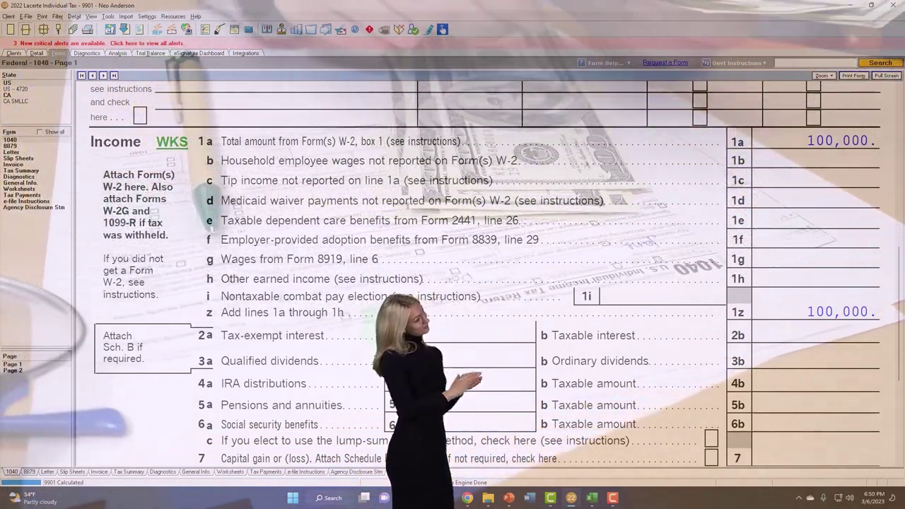
scroll(481, 269, up, 5)
scroll(481, 269, up, 4)
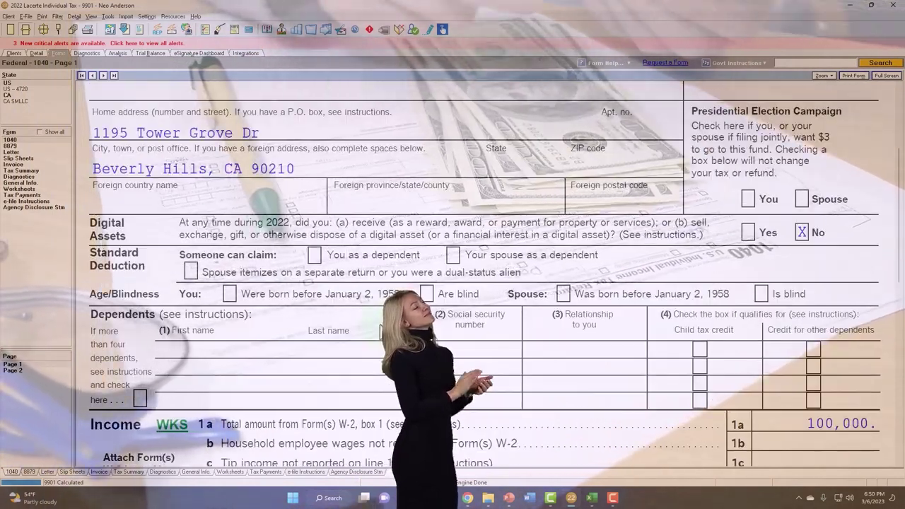
scroll(382, 328, up, 1)
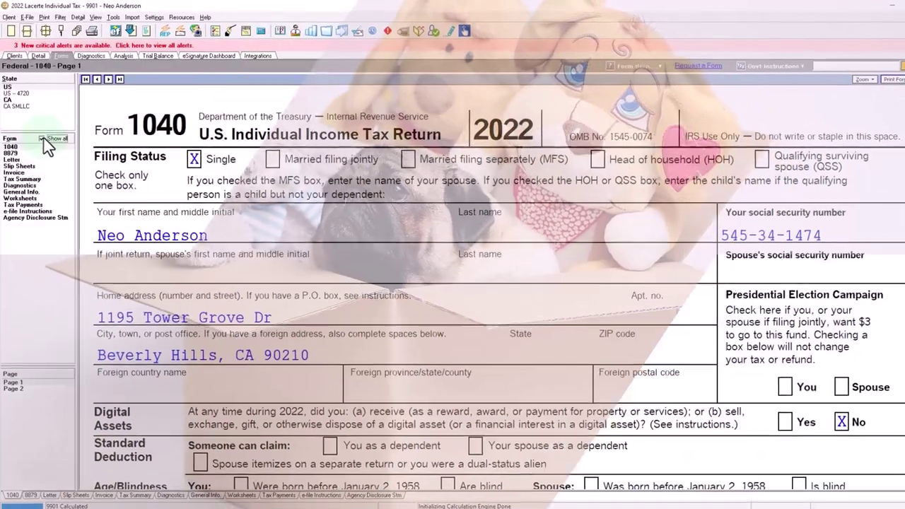
Show all forms, open Schedule 1, and scroll to the blank line 7 unemployment compensation
click(43, 140)
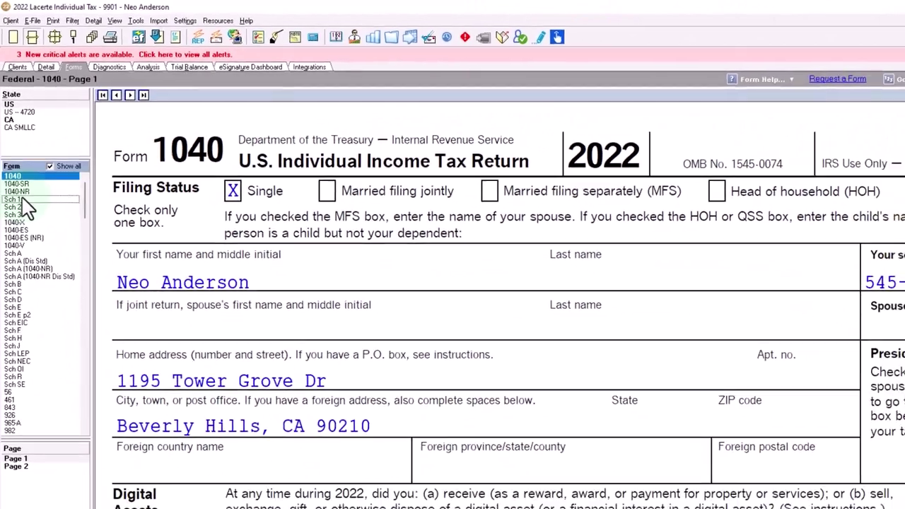
click(14, 210)
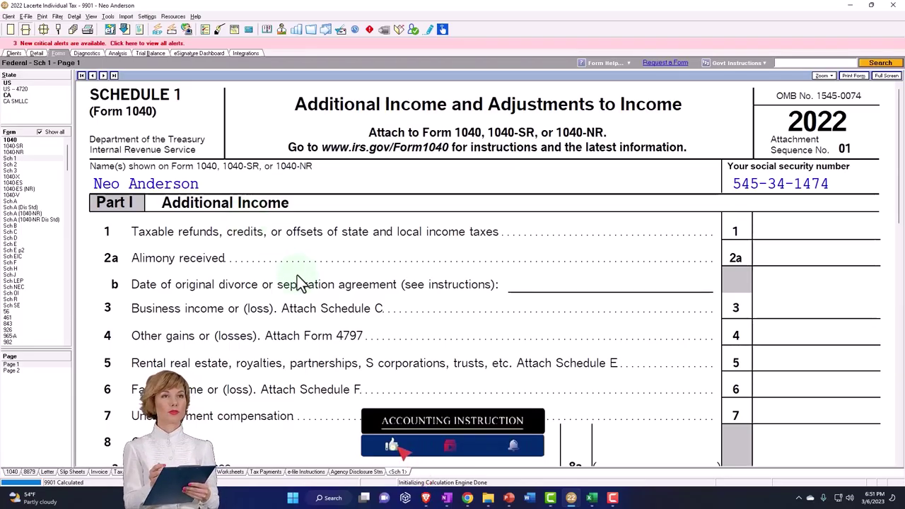
scroll(309, 289, down, 3)
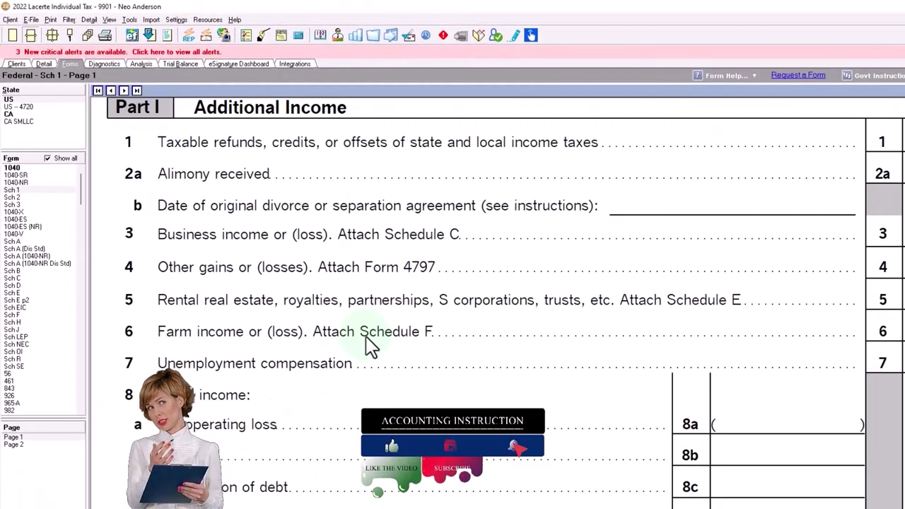
scroll(373, 377, down, 2)
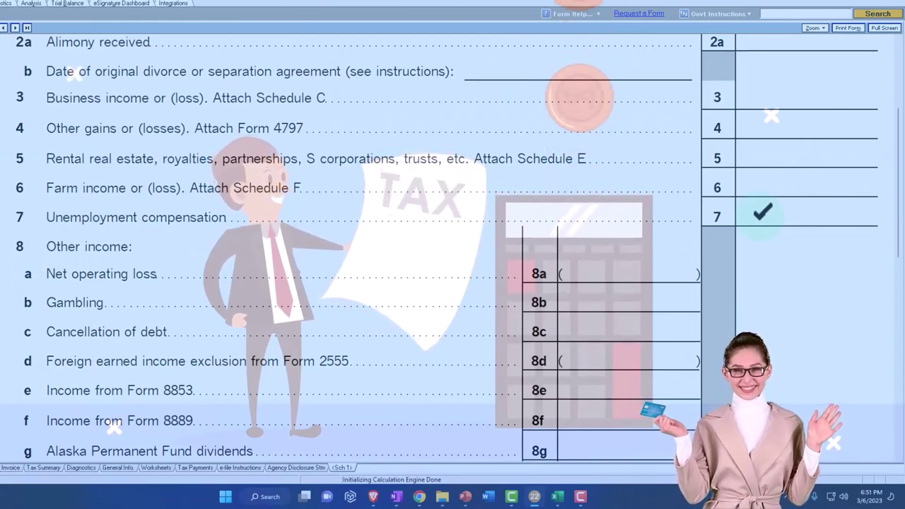
Trace Schedule 1 line 7's inputs to reach the Form 1099-G entry screen
right_click(761, 219)
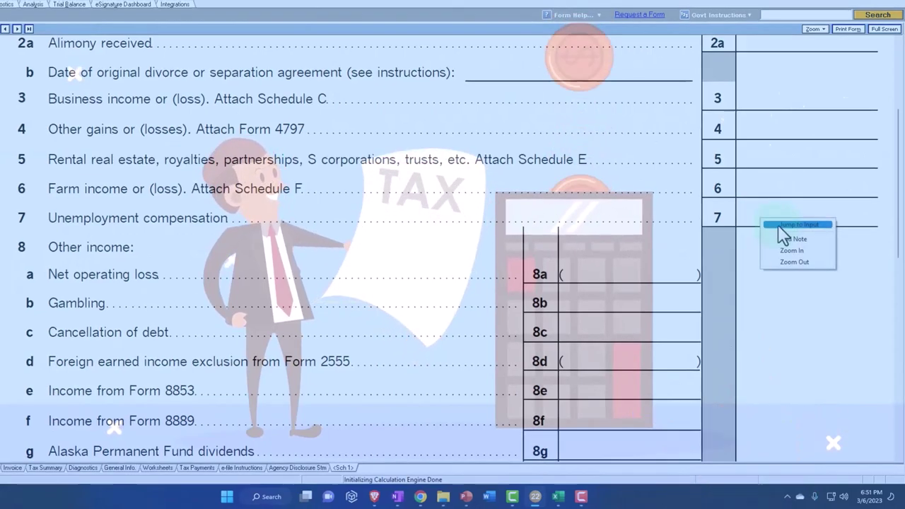
click(785, 225)
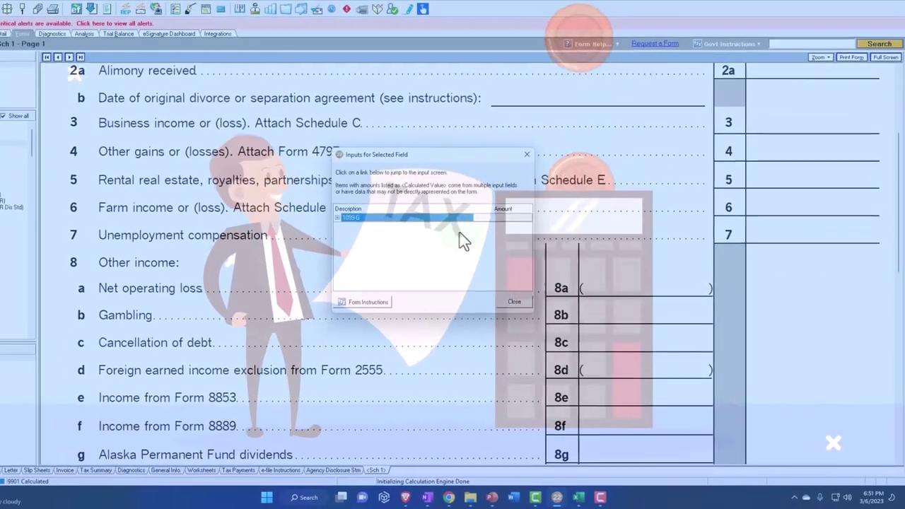
click(337, 218)
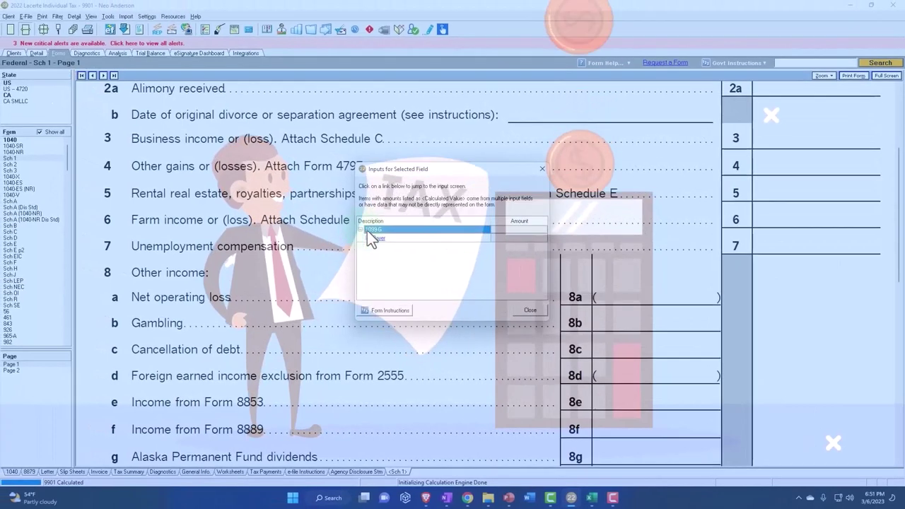
click(377, 237)
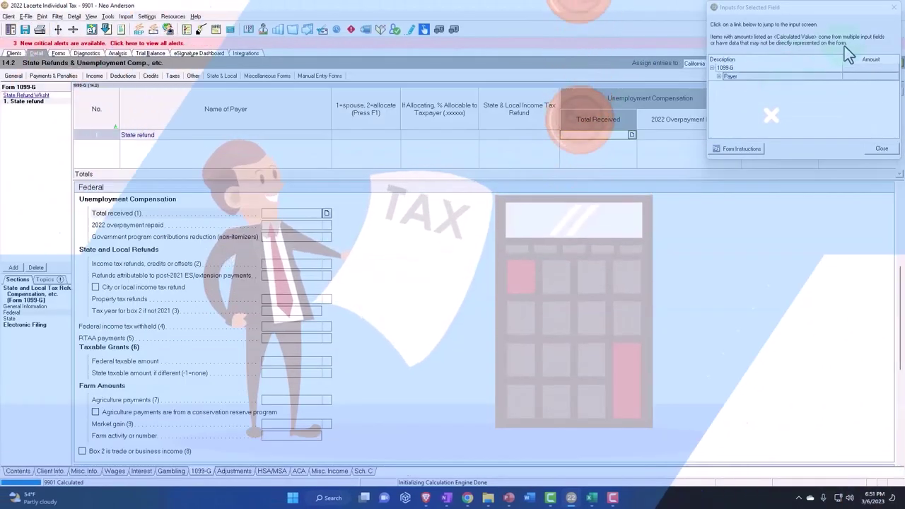
Enter payer name Unemployment and 10,000 as total unemployment compensation received
click(214, 134)
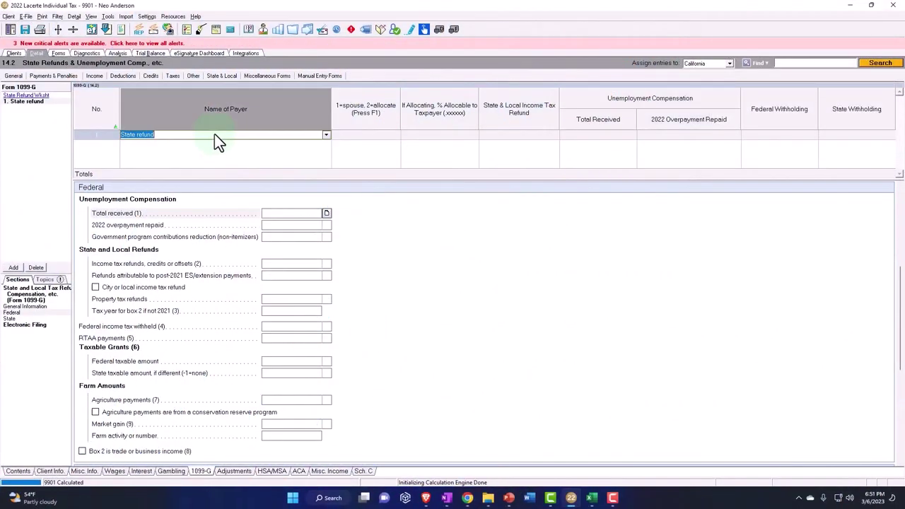
text(Unemp)
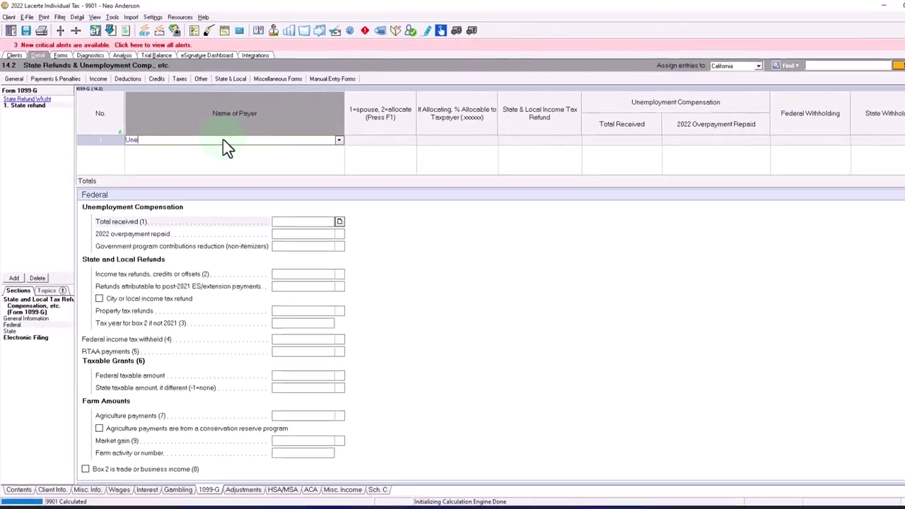
text(loyment)
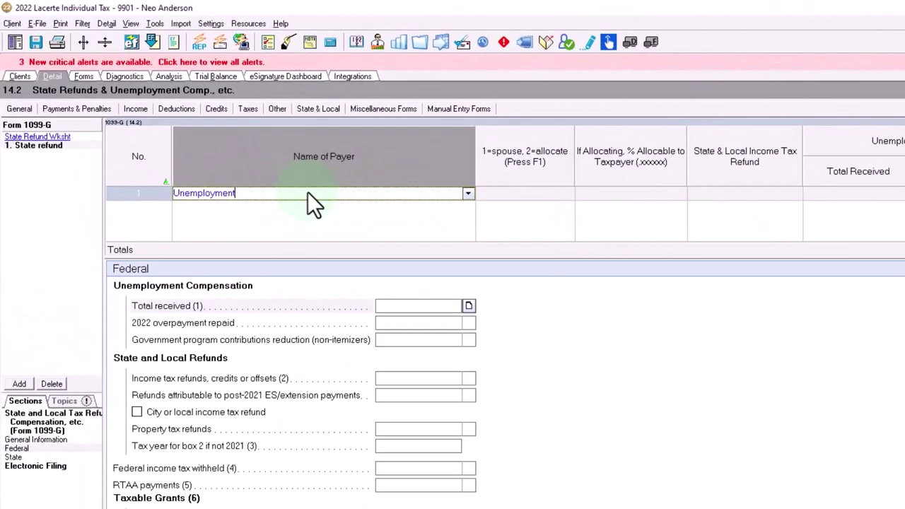
key(Tab)
key(Tab)
key(Tab)
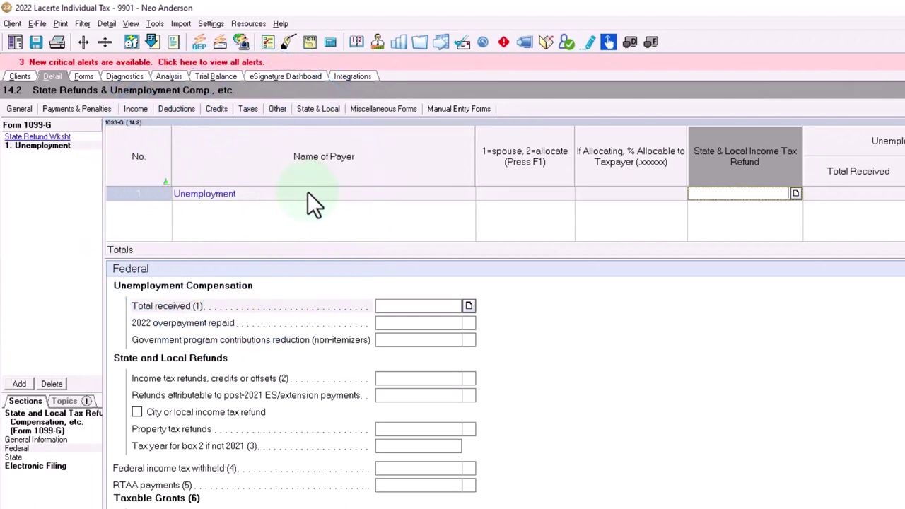
key(Tab)
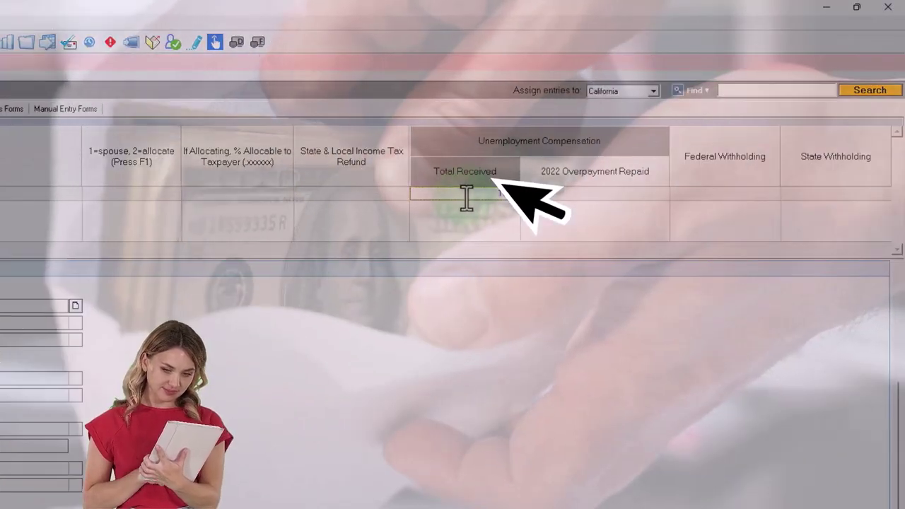
text(10000)
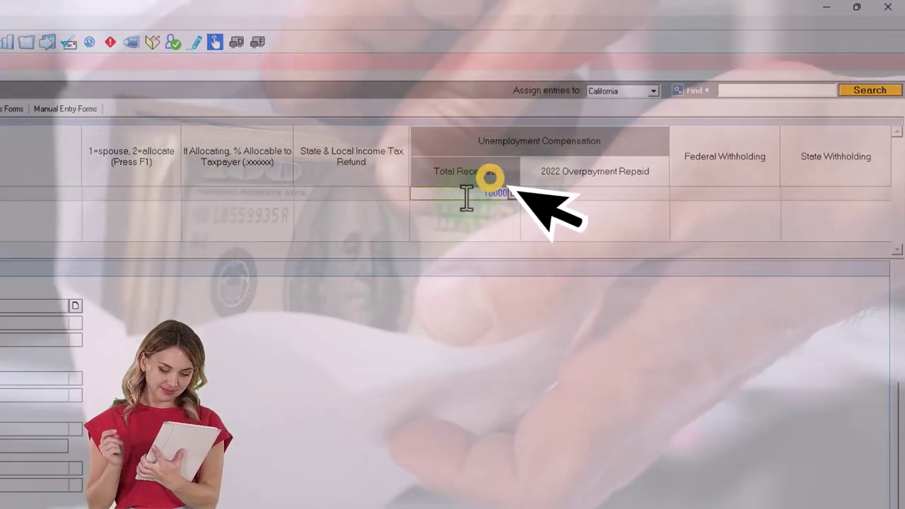
key(Tab)
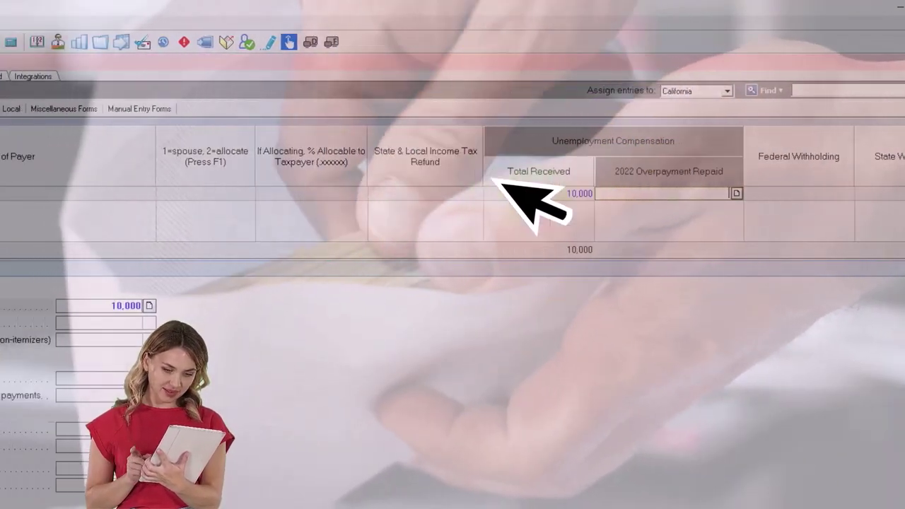
Open Schedule 1 in the Forms view to confirm 10,000 on line 7 and line 10
click(82, 76)
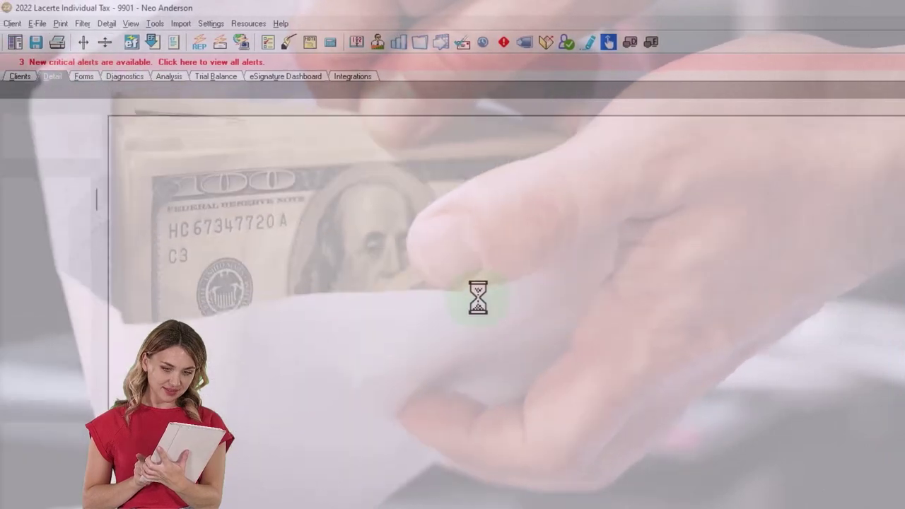
scroll(628, 400, up, 4)
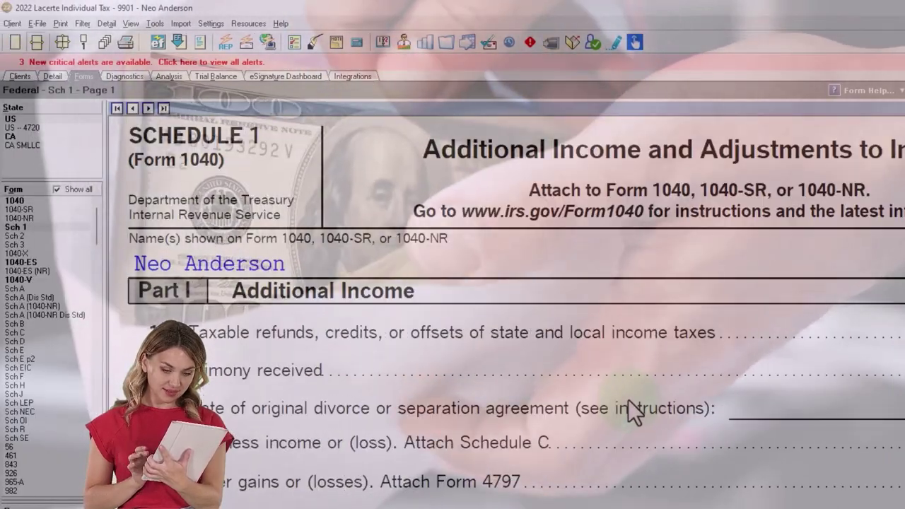
scroll(390, 225, up, 2)
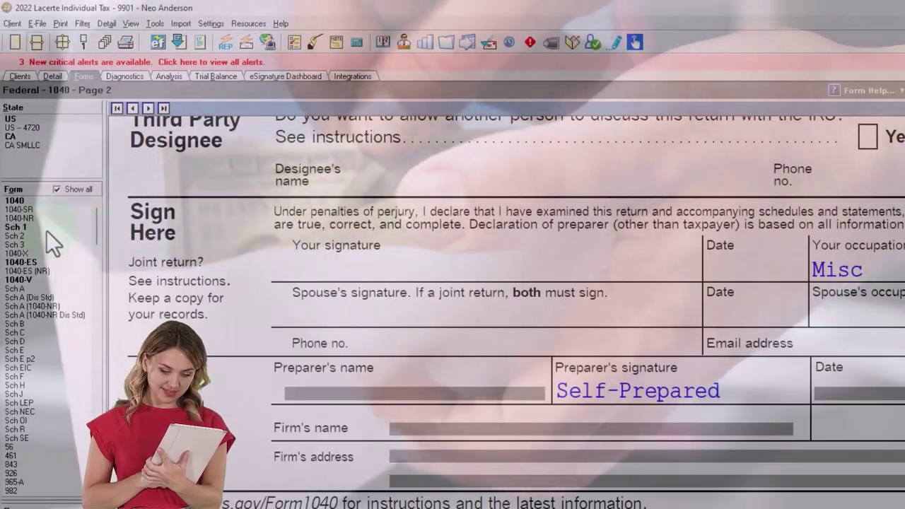
click(47, 229)
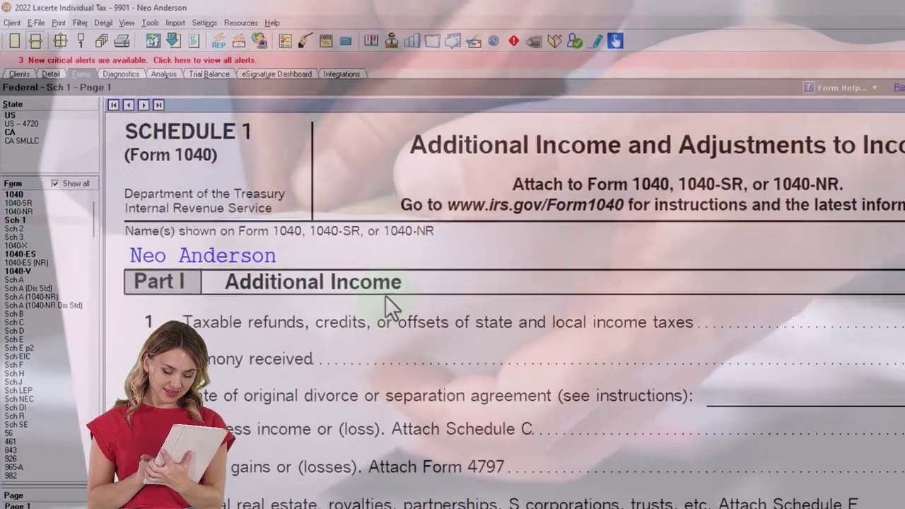
scroll(736, 446, down, 1)
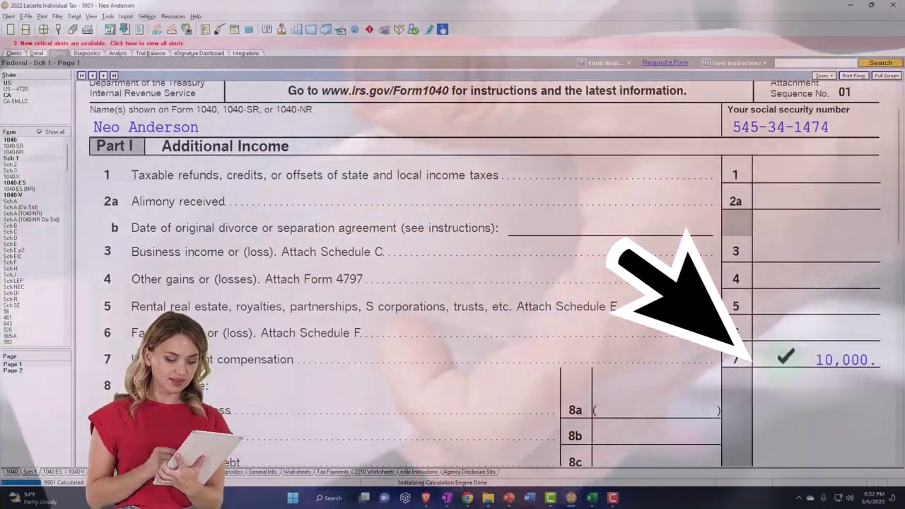
scroll(783, 361, down, 10)
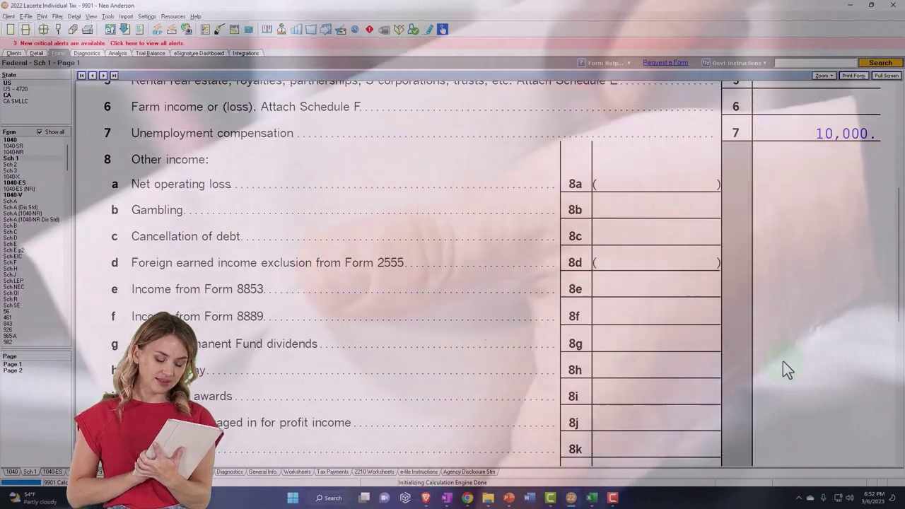
scroll(783, 361, down, 3)
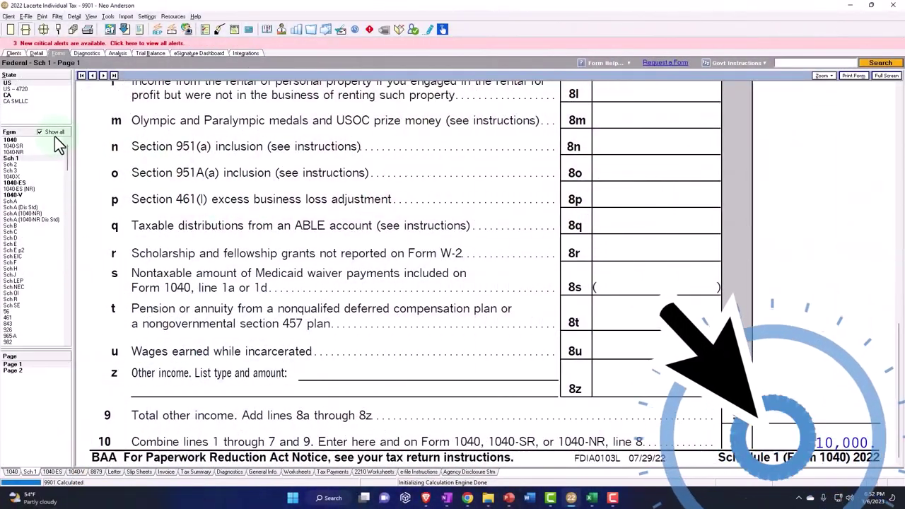
Check Form 1040 shows 10,000 on line 8 and taxable income 97,050, then bring Excel forward
click(13, 140)
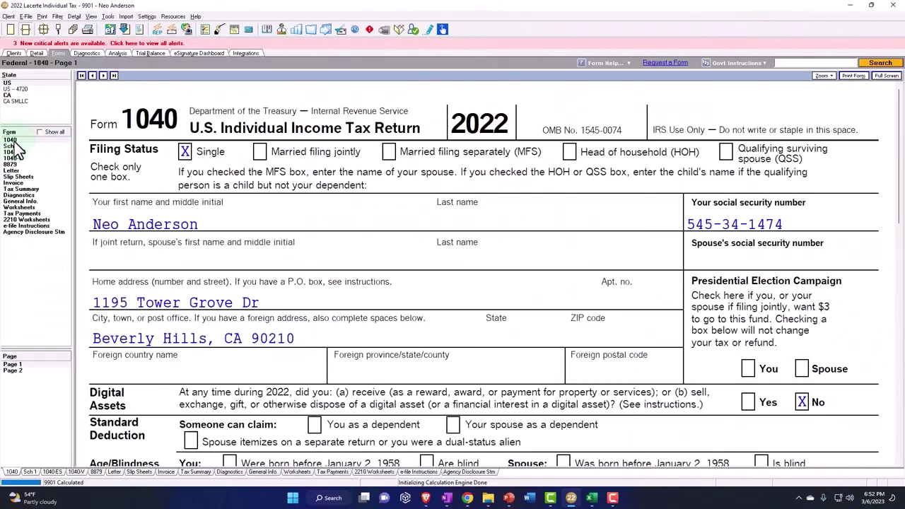
scroll(605, 275, down, 5)
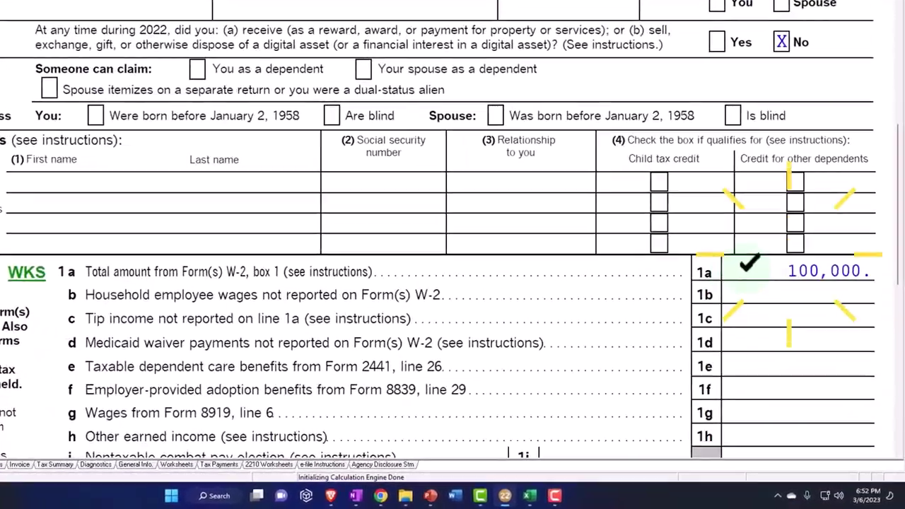
scroll(741, 247, down, 5)
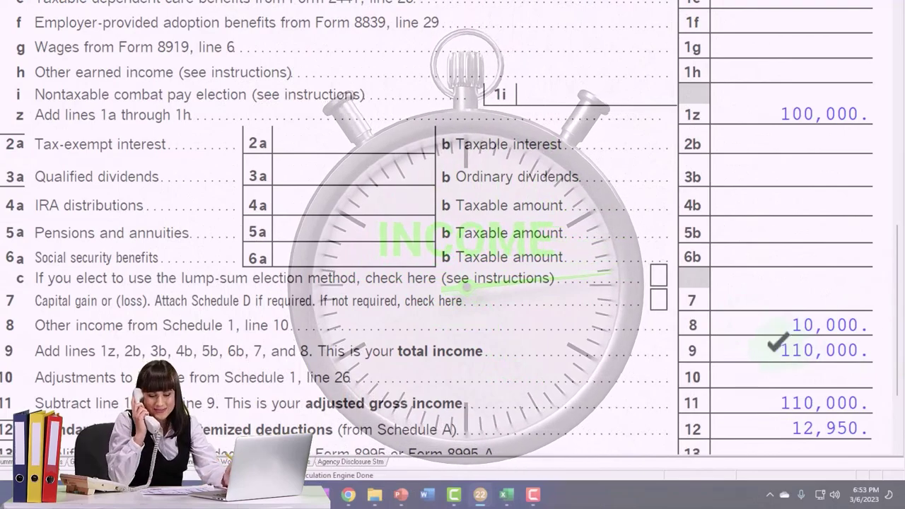
scroll(776, 345, down, 1)
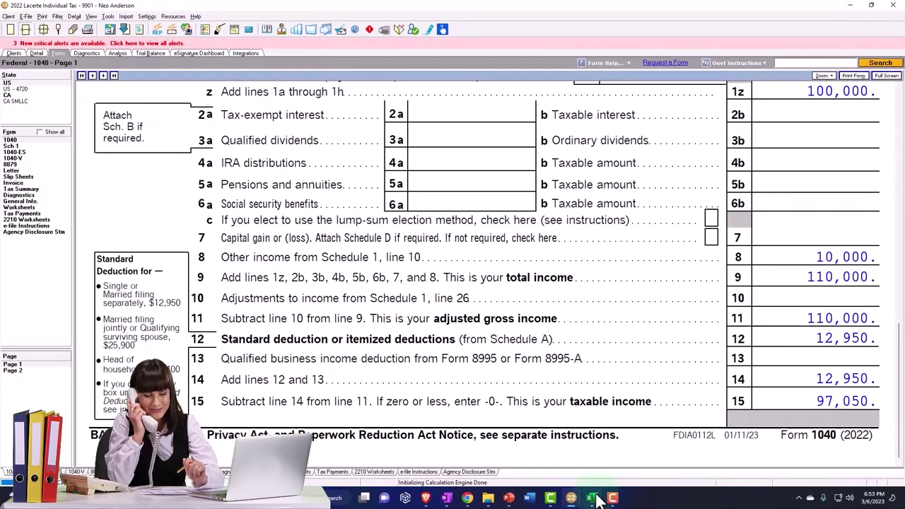
click(560, 498)
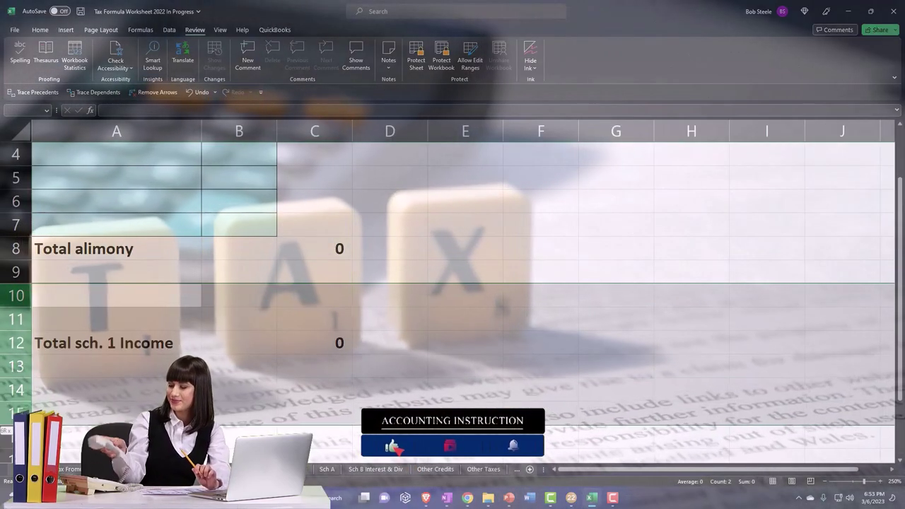
Bring up the context menu for row 10 on the Excel Schedule 1 Income sheet
right_click(69, 412)
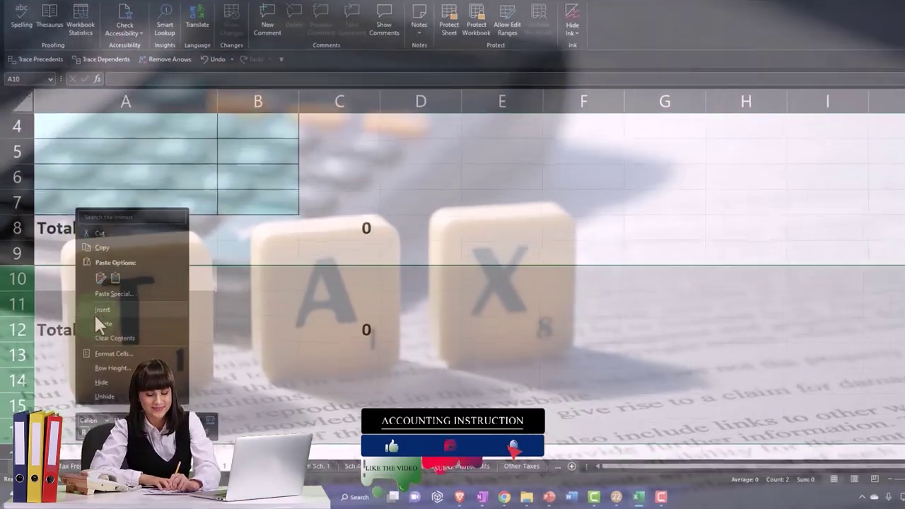